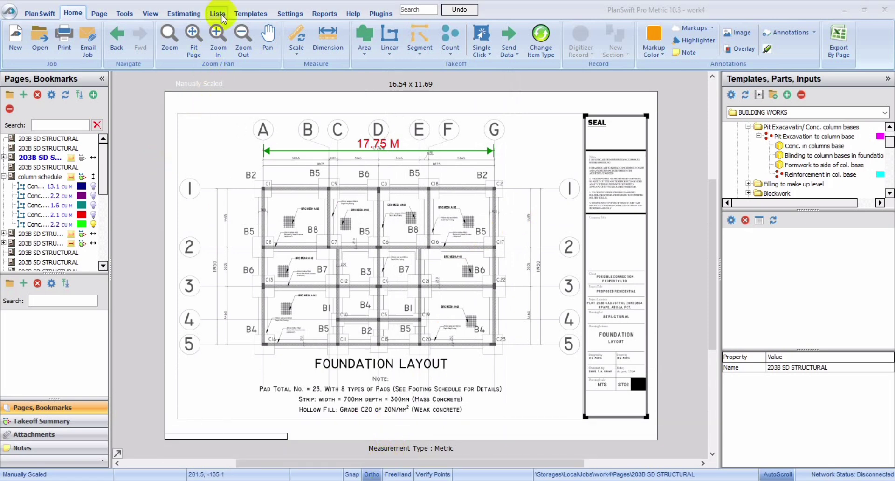
Step: Examine the foundation layout and the schedule of footing bases, including the Section 'A' detail across the footing
left_click(219, 31)
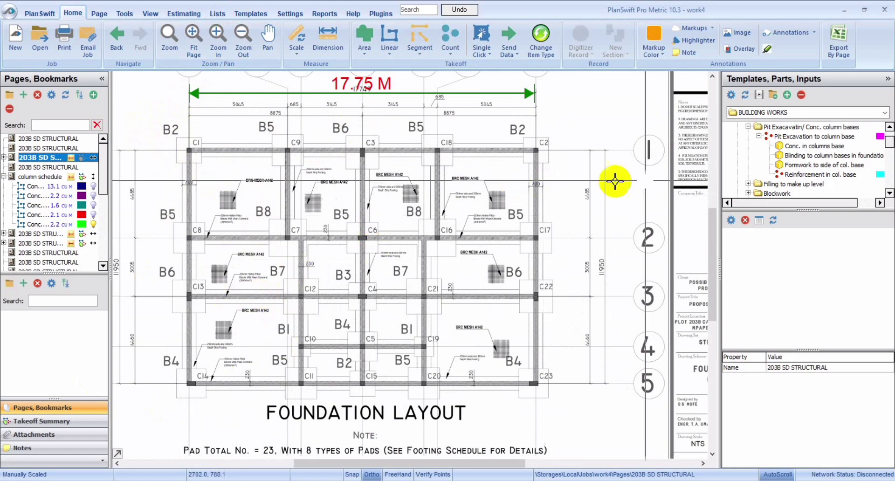
left_click(800, 136)
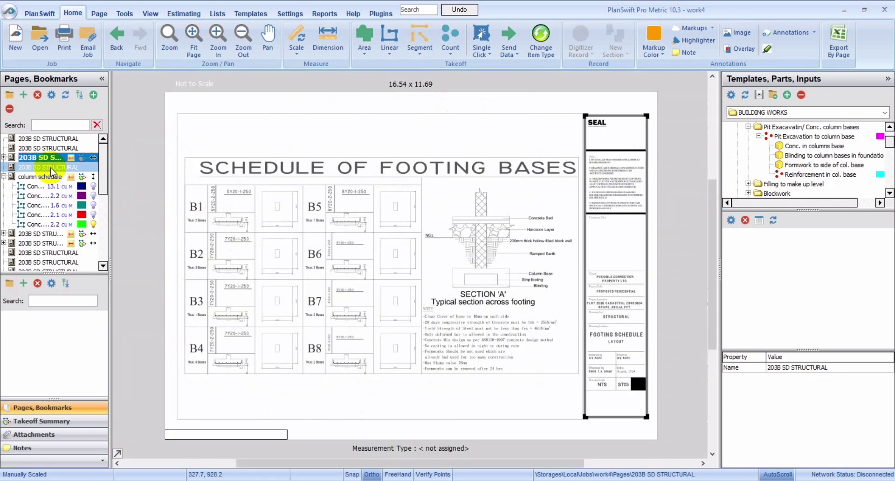
left_click(226, 35)
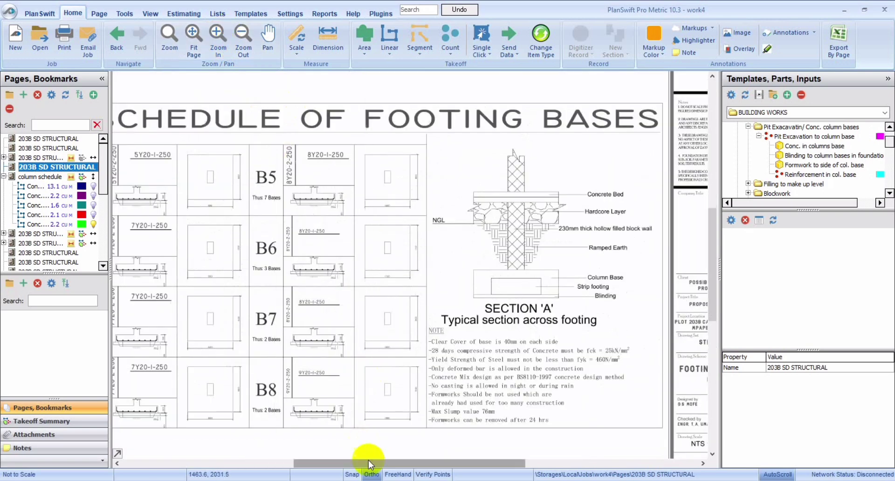
left_click_drag(369, 465, 314, 461)
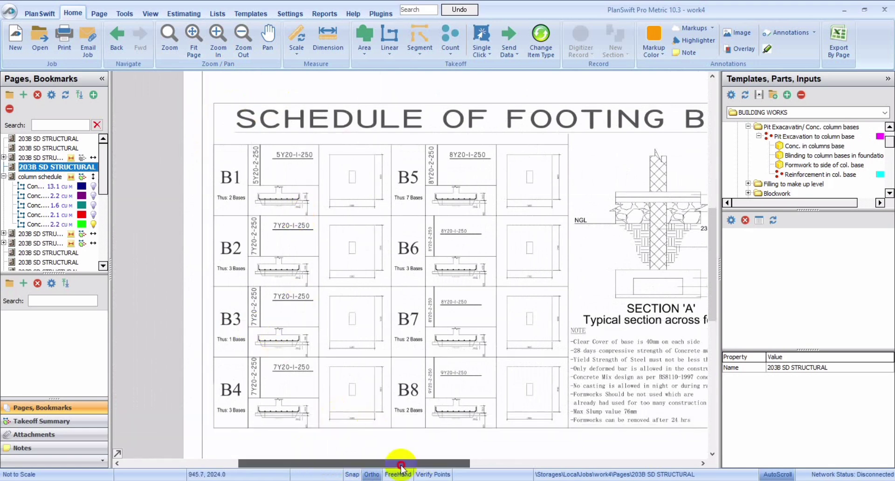
left_click_drag(400, 464, 435, 455)
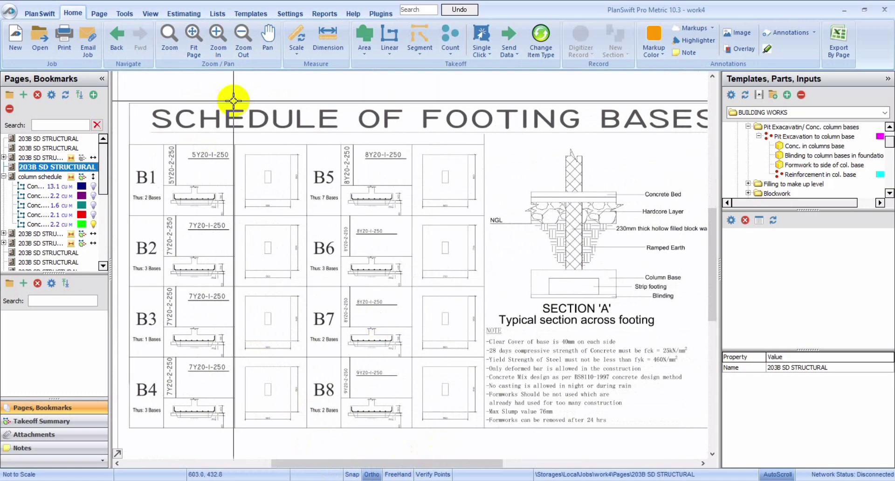
left_click(216, 40)
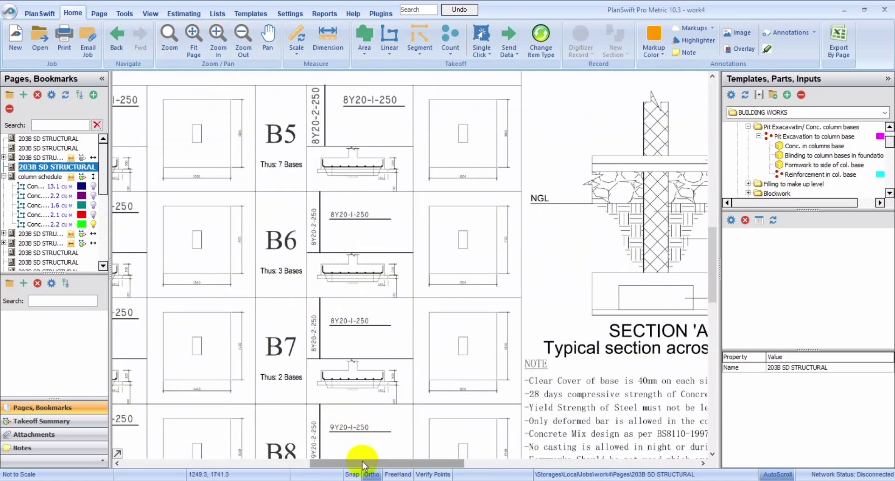
left_click_drag(362, 461, 396, 451)
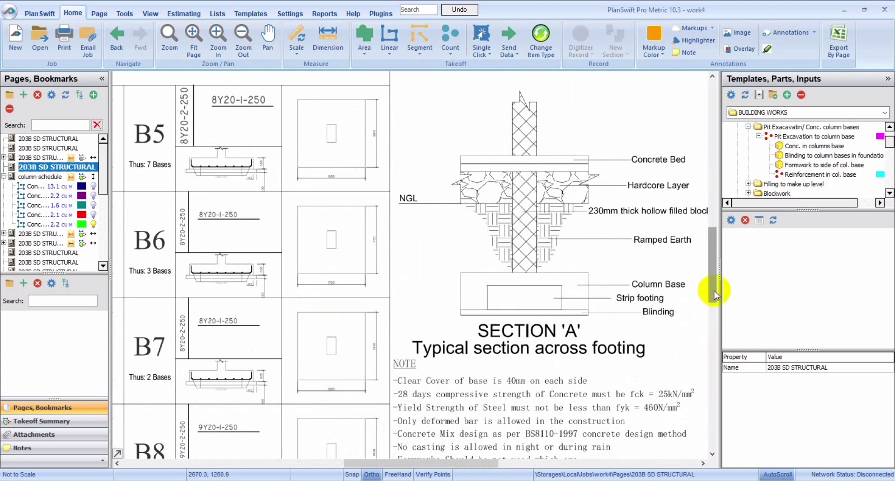
left_click_drag(714, 290, 708, 295)
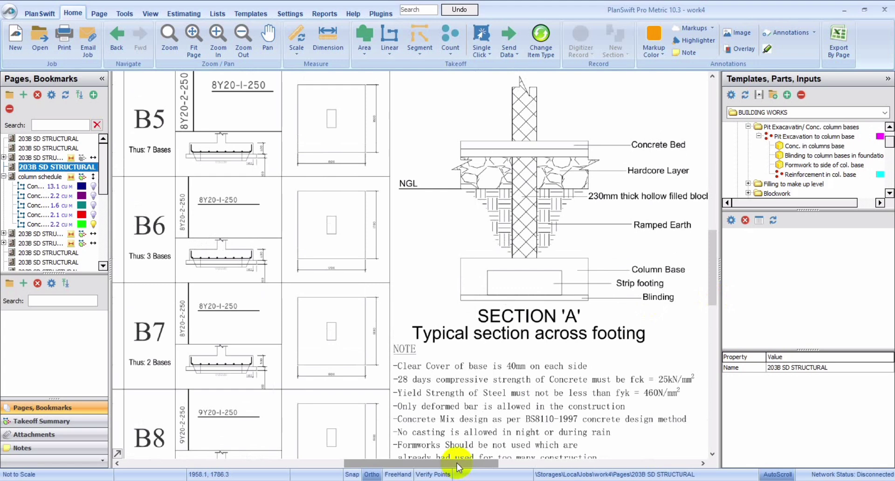
Step: Examine the B2 base in the footing schedule for its plan dimensions, thickness and number of bases
left_click_drag(458, 466, 366, 463)
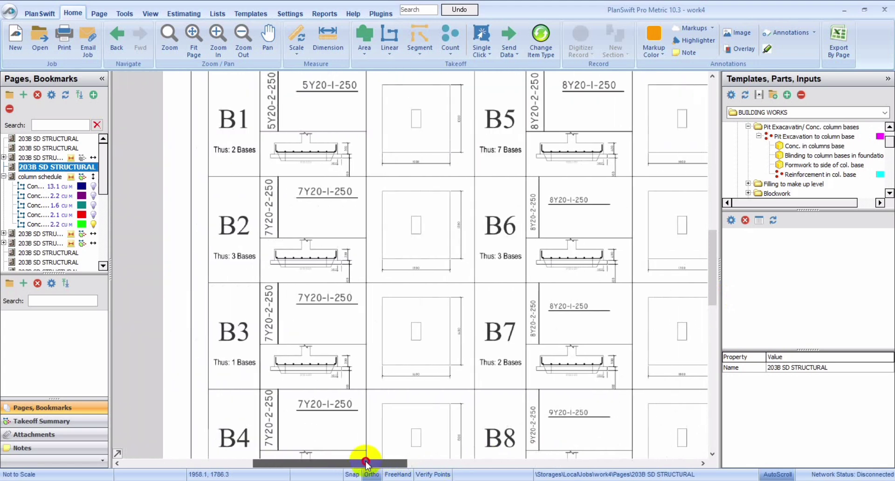
left_click_drag(366, 464, 366, 463)
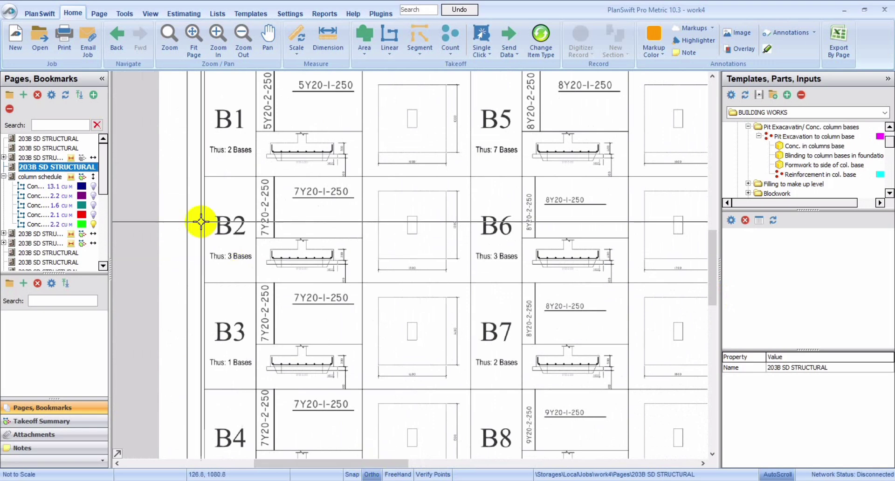
left_click(219, 39)
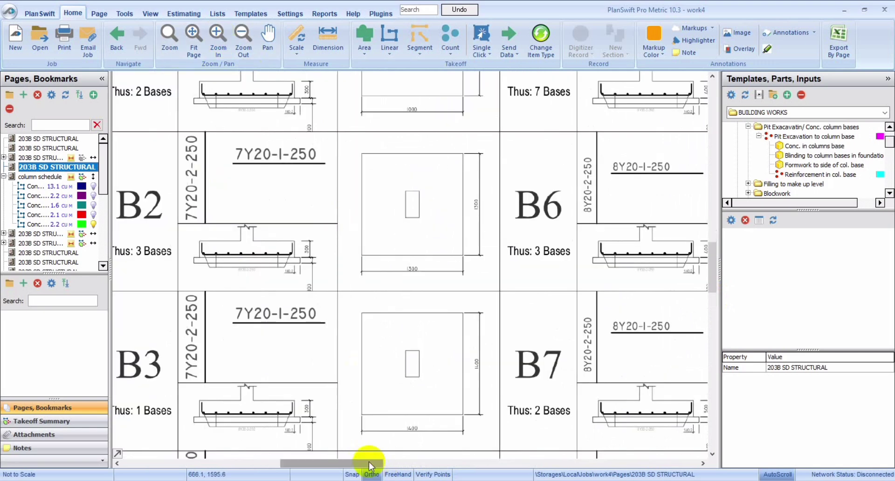
left_click(218, 41)
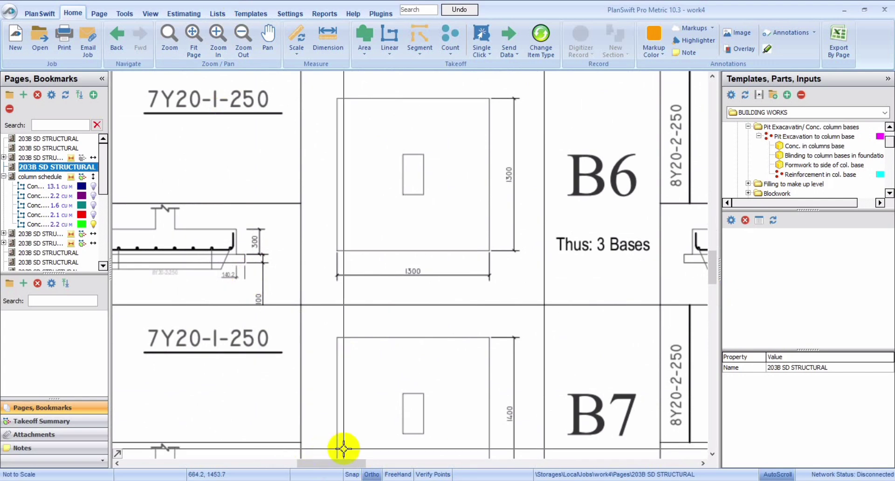
left_click_drag(346, 461, 312, 463)
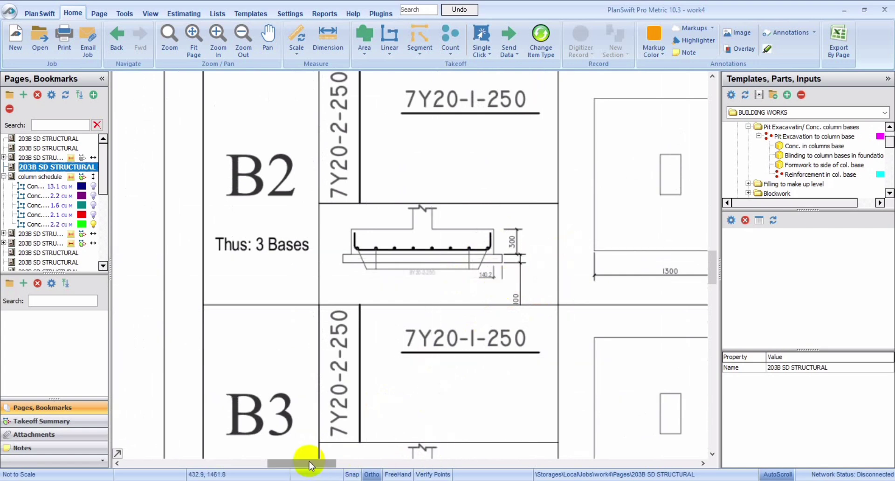
mouse_move(311, 463)
left_mouse_down()
mouse_move(393, 438)
mouse_move(308, 439)
left_mouse_up()
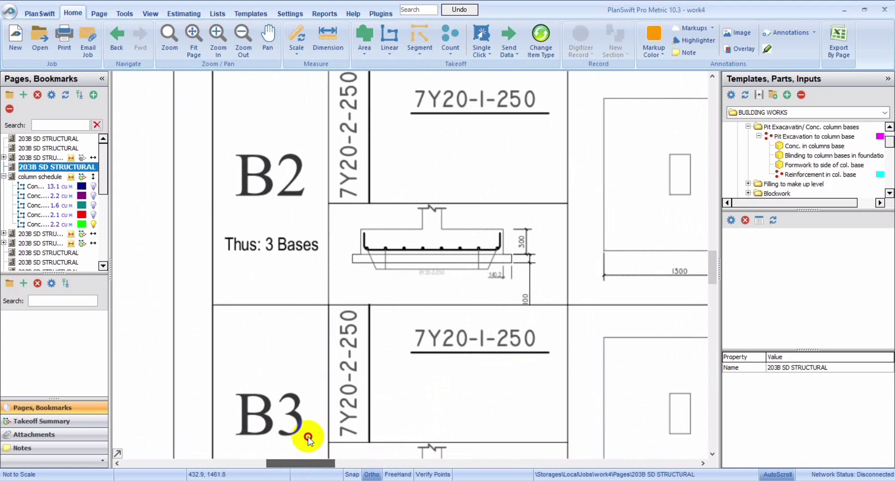
Step: Compare the base positions on the foundation layout with the base types and Section 'A' in the footing schedule
left_click(52, 159)
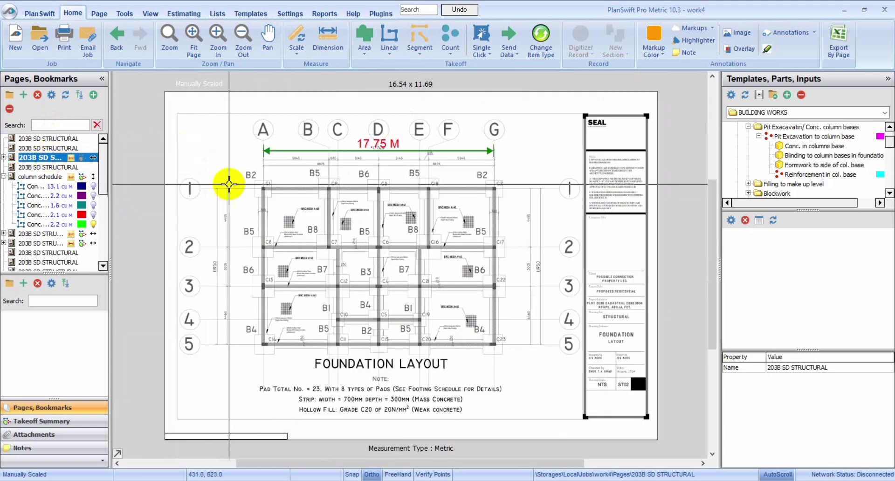
left_click(216, 34)
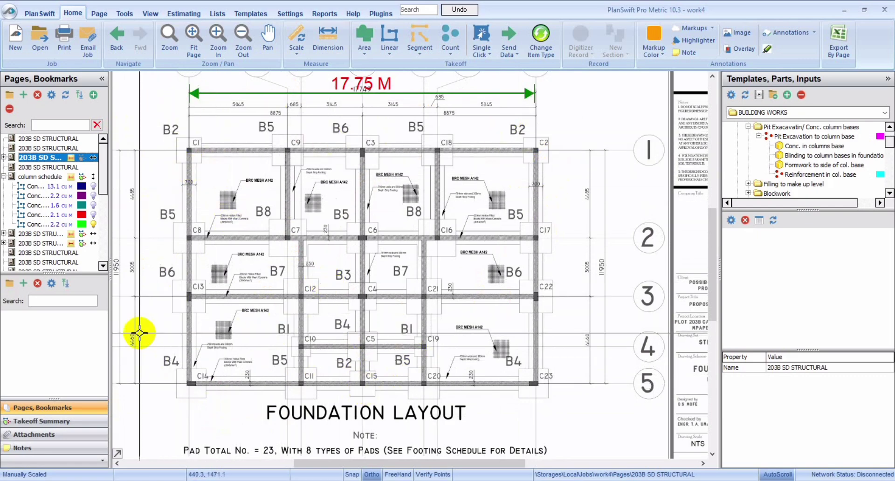
left_click(46, 166)
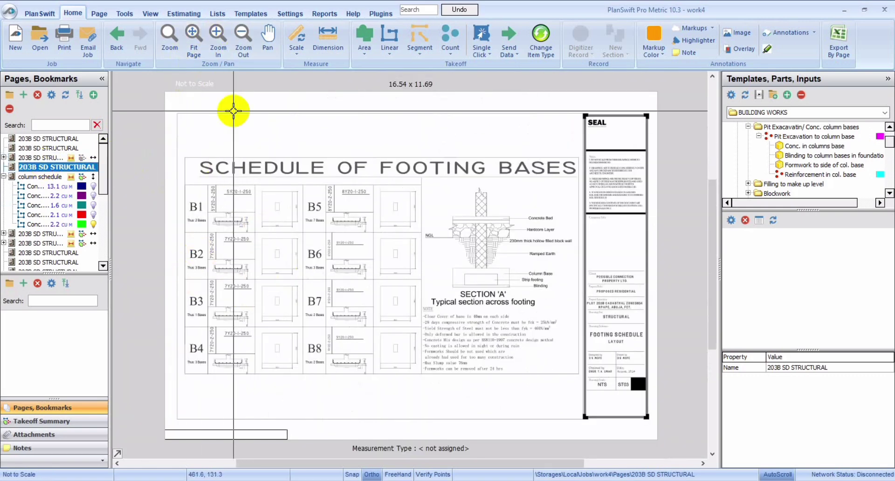
left_click(217, 45)
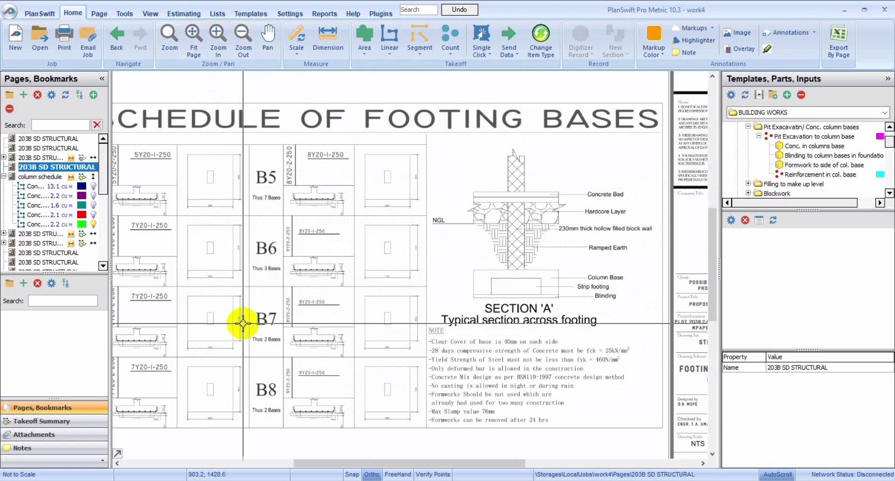
left_click_drag(307, 465, 286, 465)
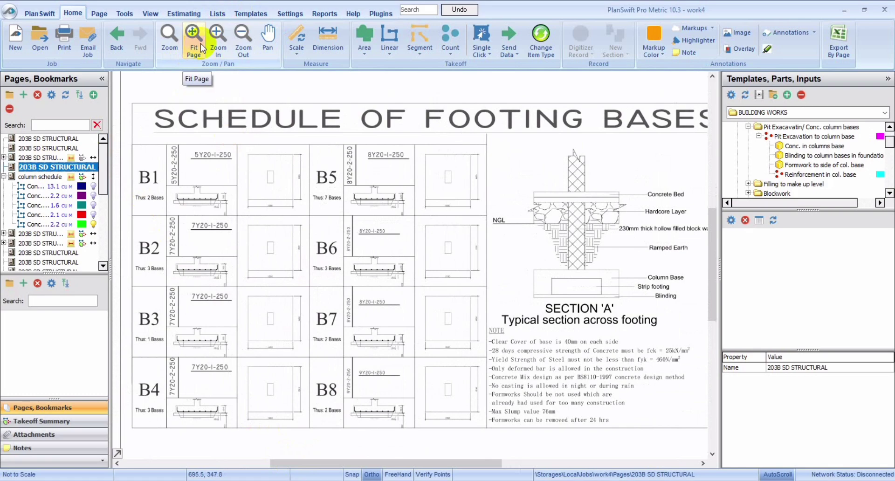
left_click(216, 36)
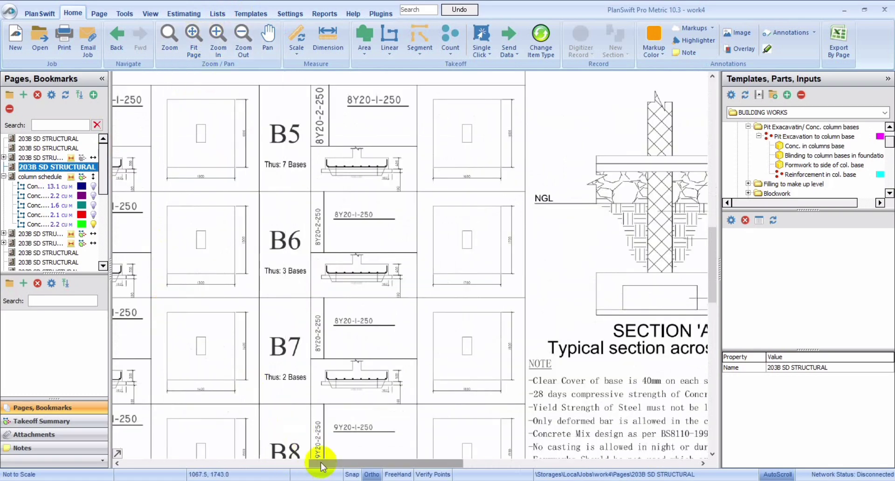
left_click_drag(322, 463, 371, 446)
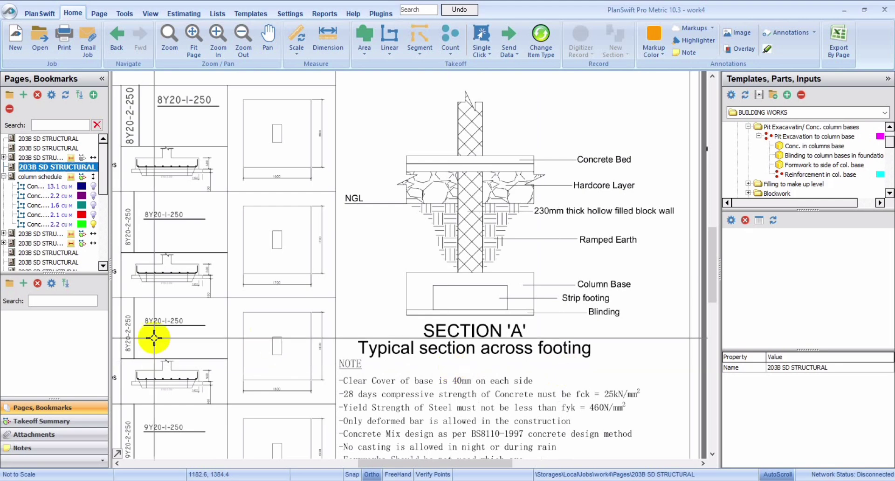
Step: Start a Pit Excavation to column base takeoff on the foundation layout with longer side 1.3 m, shorter side 1.3 m and depth 0.3 m
left_click(54, 159)
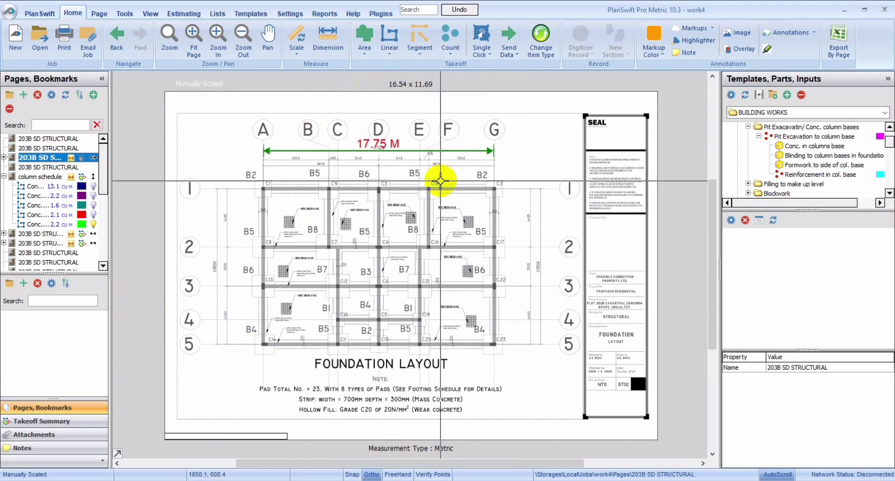
left_click(755, 136)
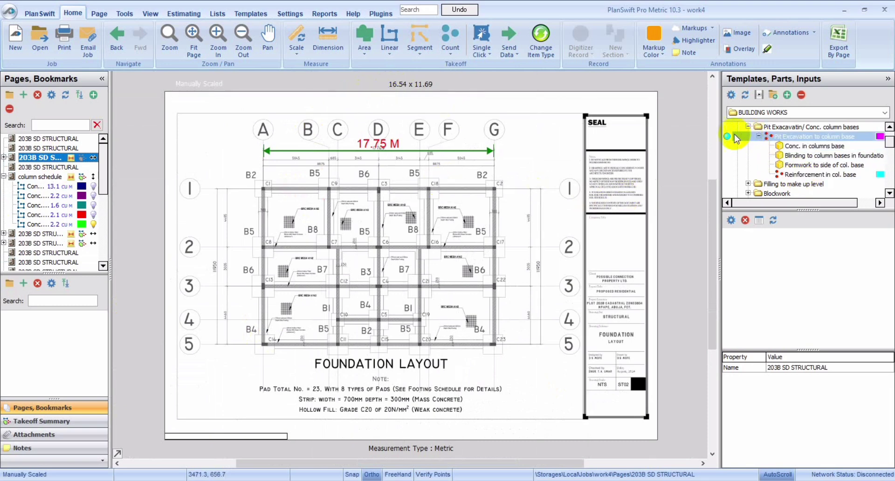
double_click(732, 137)
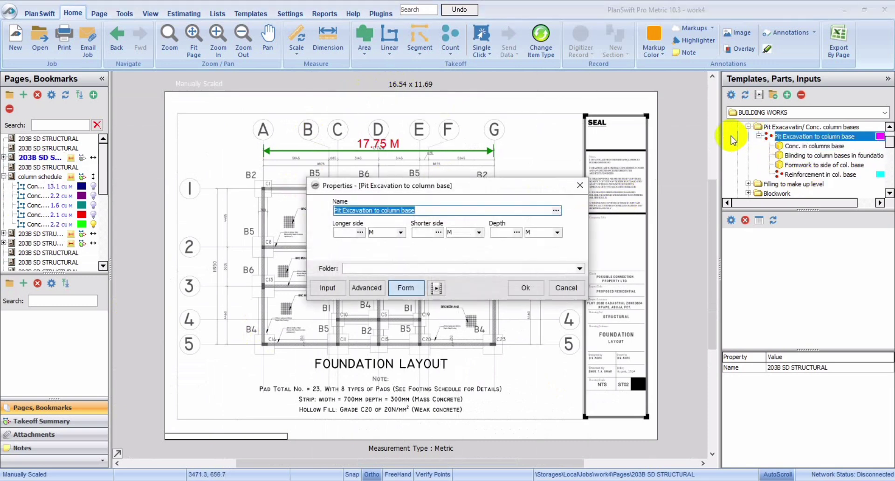
left_click(344, 230)
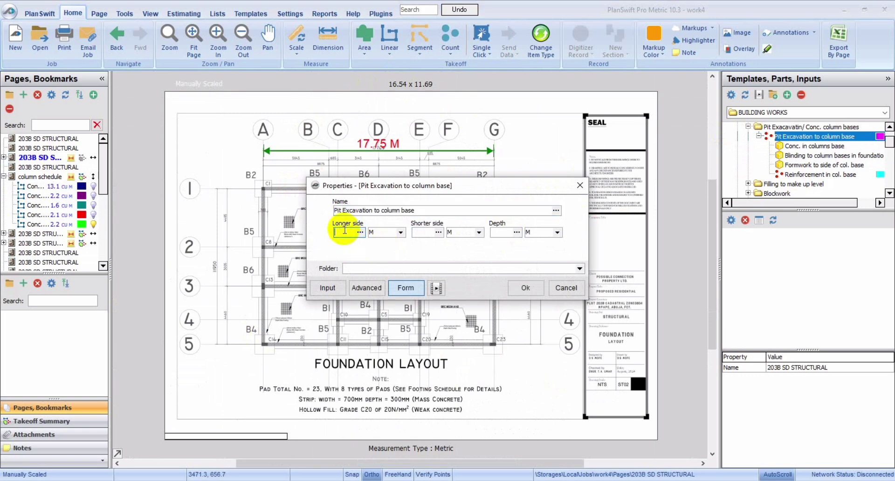
type("1.3")
left_click(420, 231)
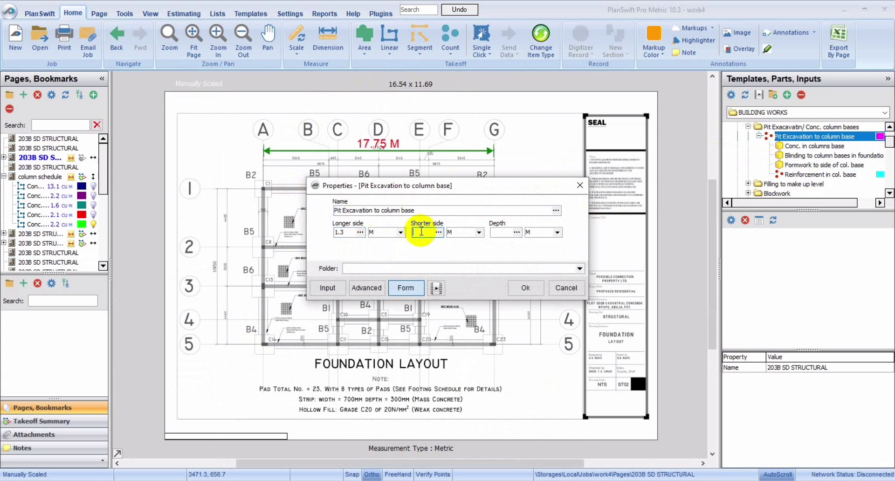
type("1.3")
left_click(501, 233)
left_click(498, 237)
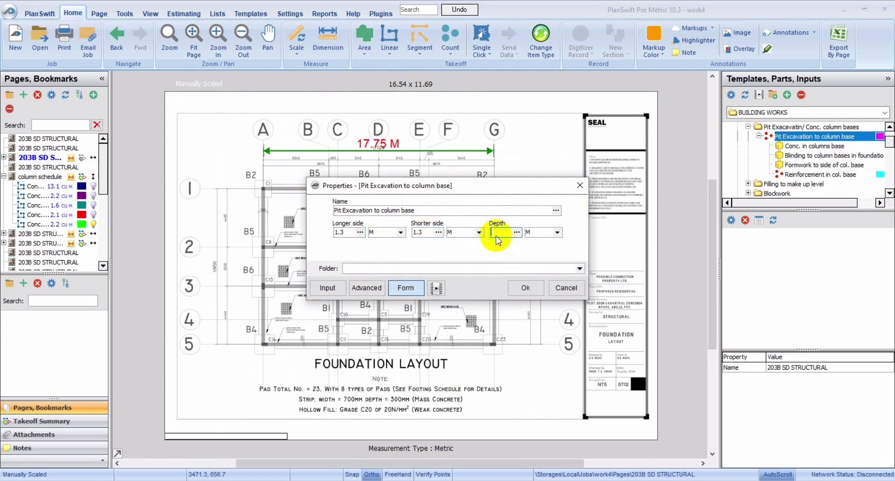
type("0.3")
left_click(529, 287)
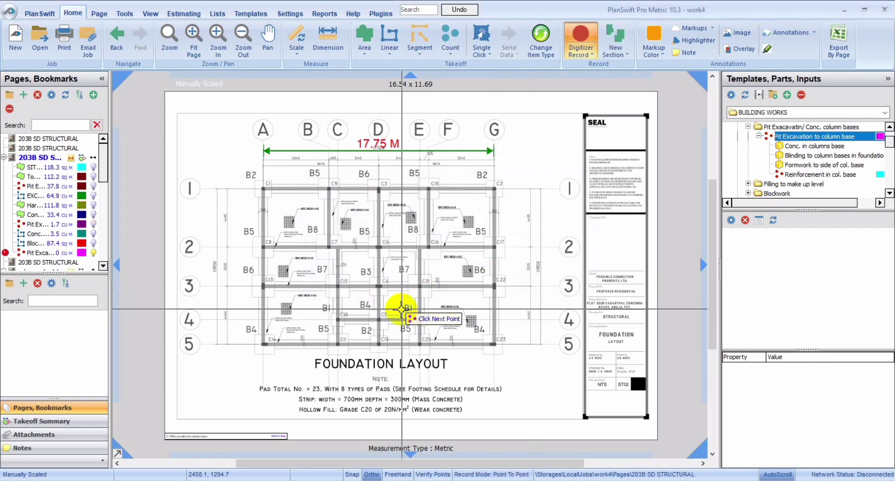
Step: Mark the three B2 bases at columns C1, C2 and C15 on the foundation layout and stop recording
left_click(263, 188)
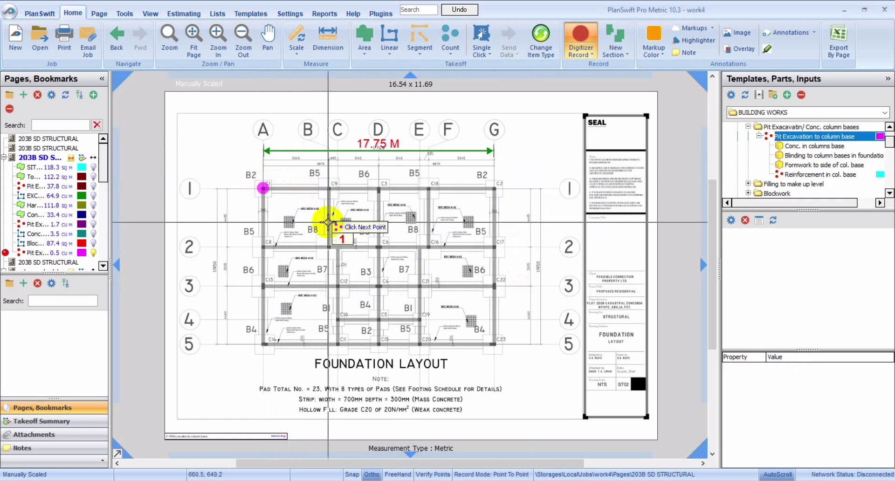
left_click(496, 189)
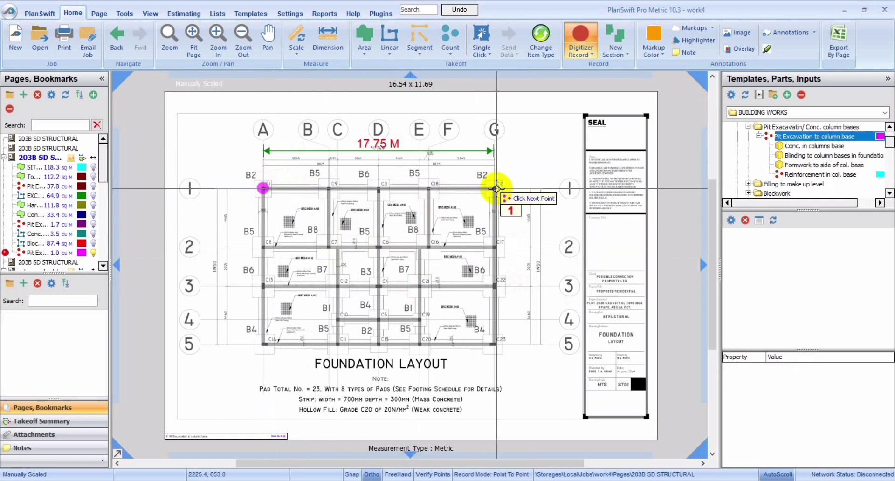
left_click(380, 344)
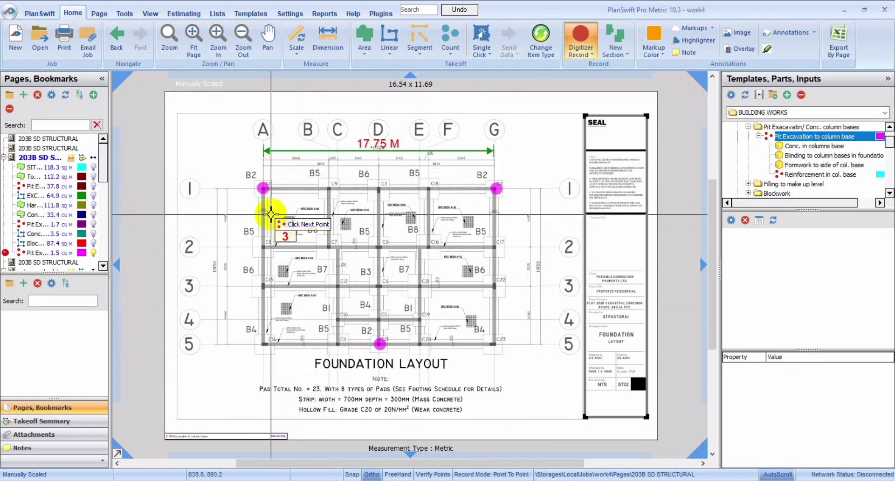
left_click(591, 44)
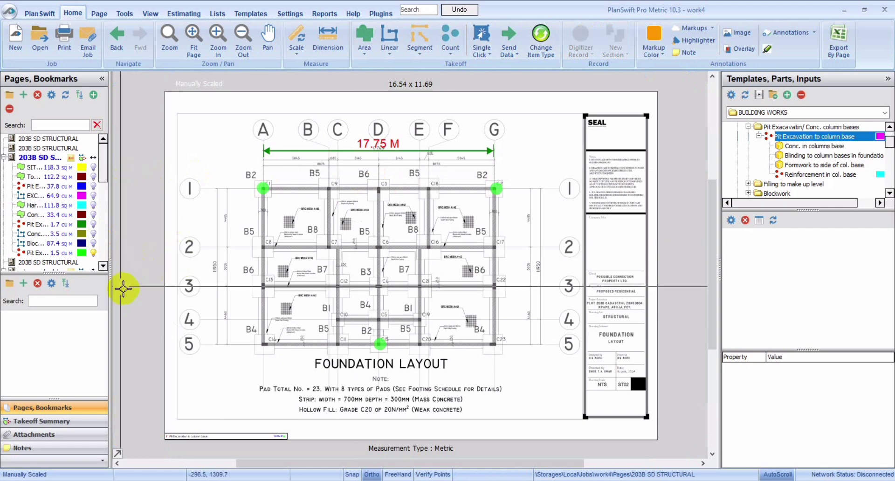
Step: Set the thickness of the concrete in column bases to 0.23 m for the B2 pit excavation takeoff
left_click(39, 262)
left_click(40, 253)
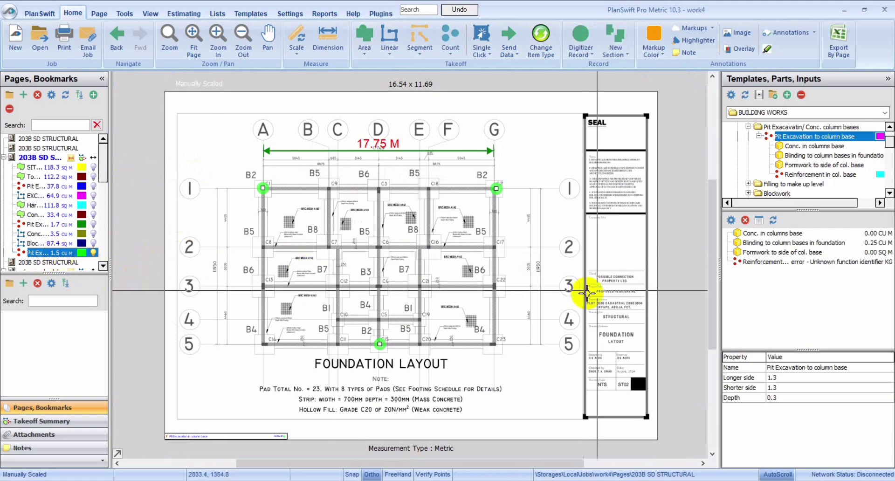
double_click(783, 234)
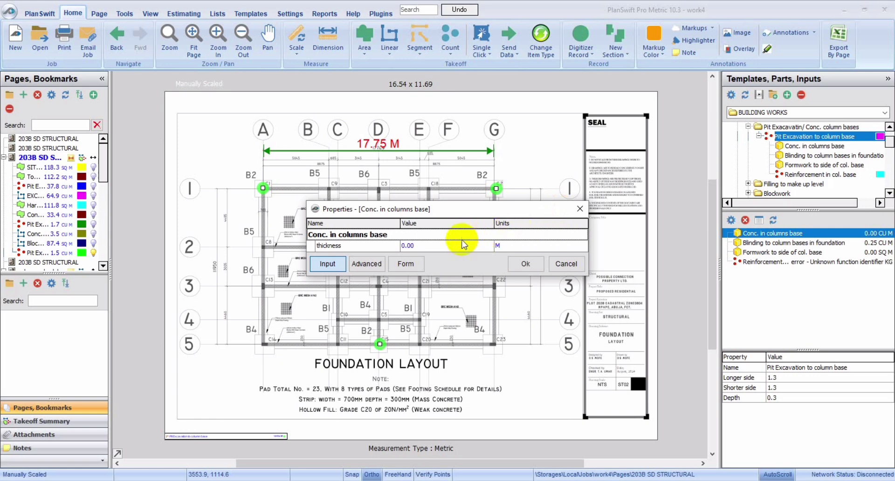
left_click(480, 245)
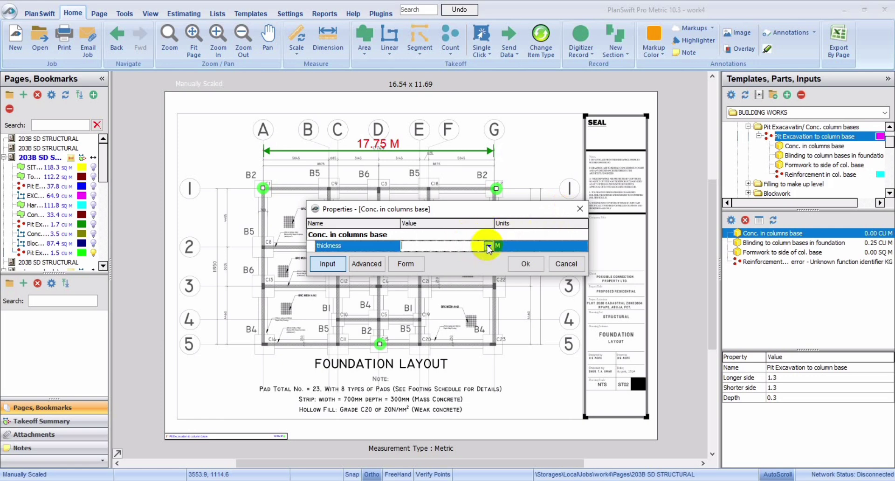
left_click(488, 246)
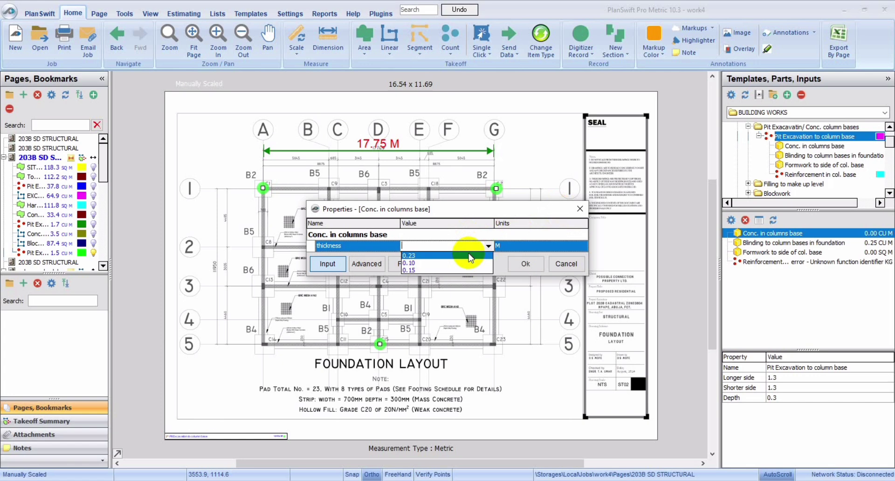
left_click(468, 256)
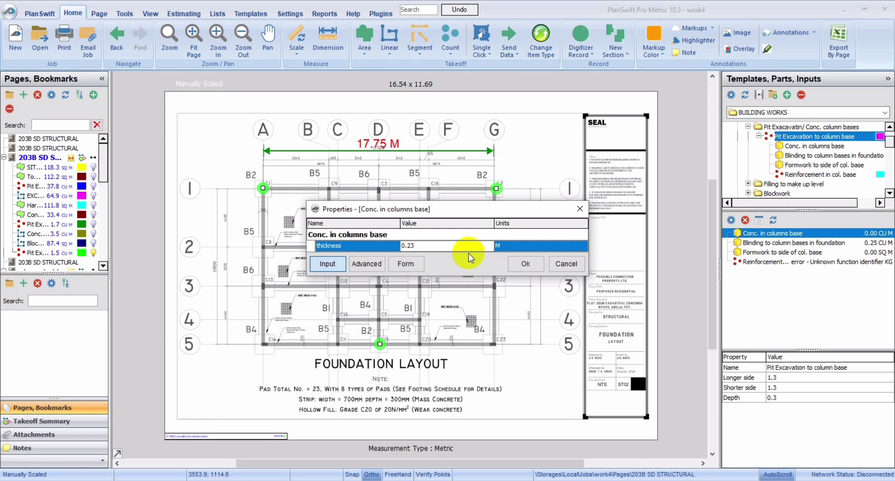
left_click(517, 262)
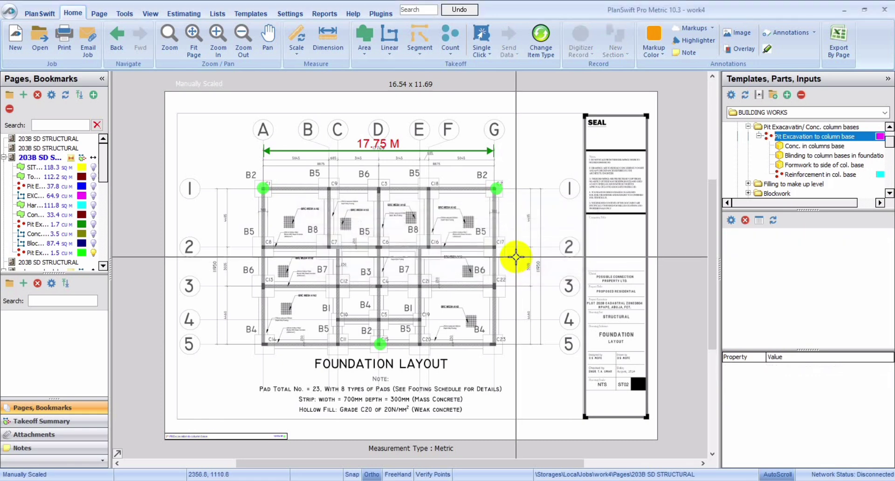
Step: Examine the B2 entry in the footing schedule for its reinforcement bar size and spacing, and the notes for the concrete cover
left_click(56, 253)
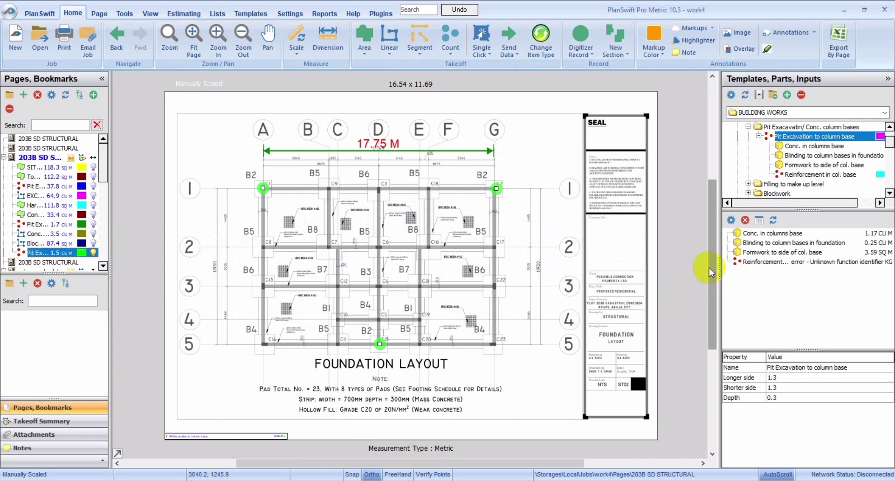
left_click(750, 262)
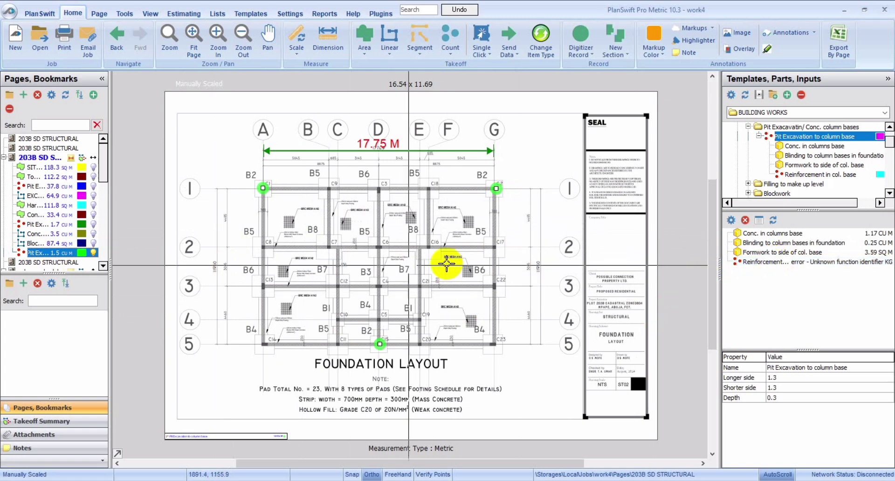
left_click(61, 264)
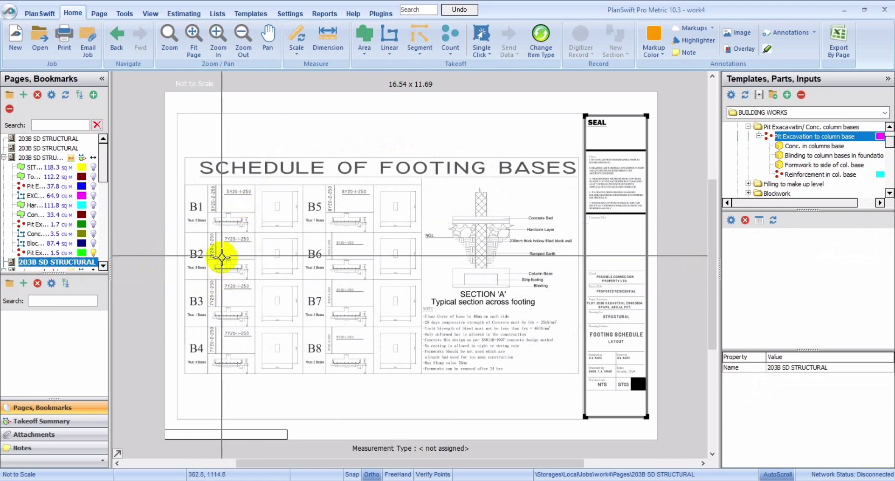
left_click(219, 37)
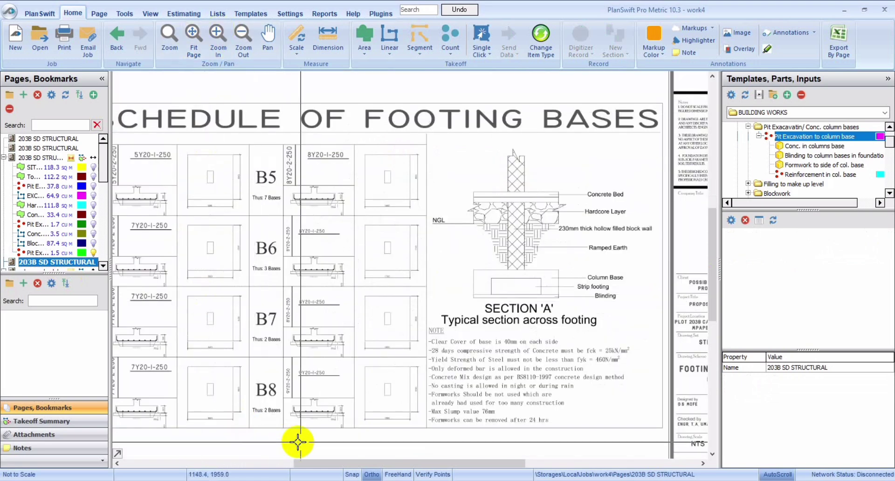
left_click_drag(318, 464, 282, 465)
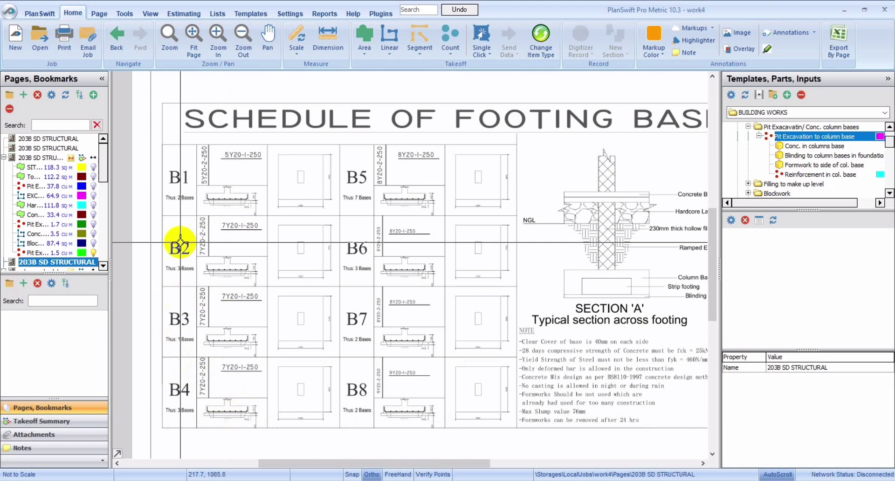
Step: Set the B2 column base reinforcement to 20 mm diameter, 2.464 kg bar weight and 0.25 m centre-to-centre spacing
left_click(24, 254)
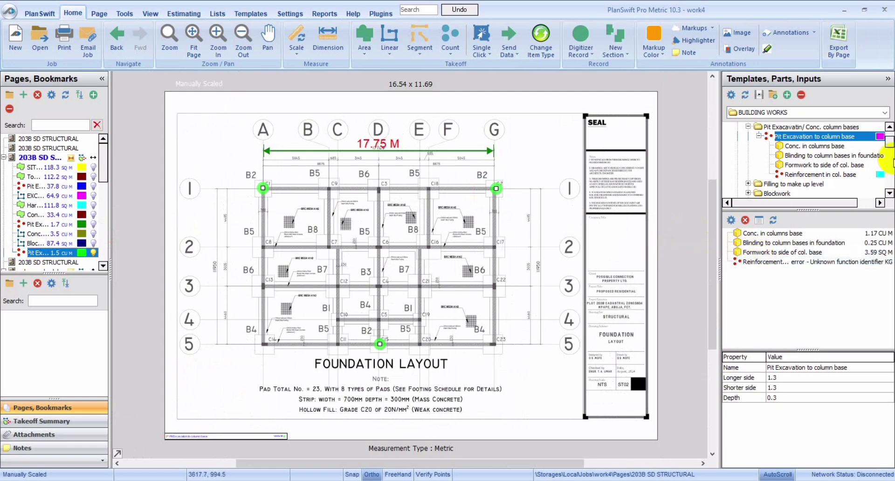
left_click(748, 263)
double_click(748, 262)
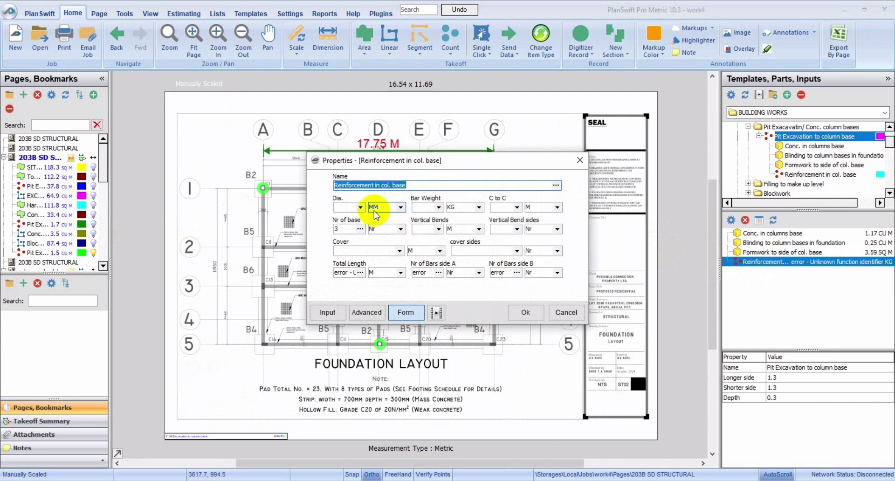
left_click(361, 207)
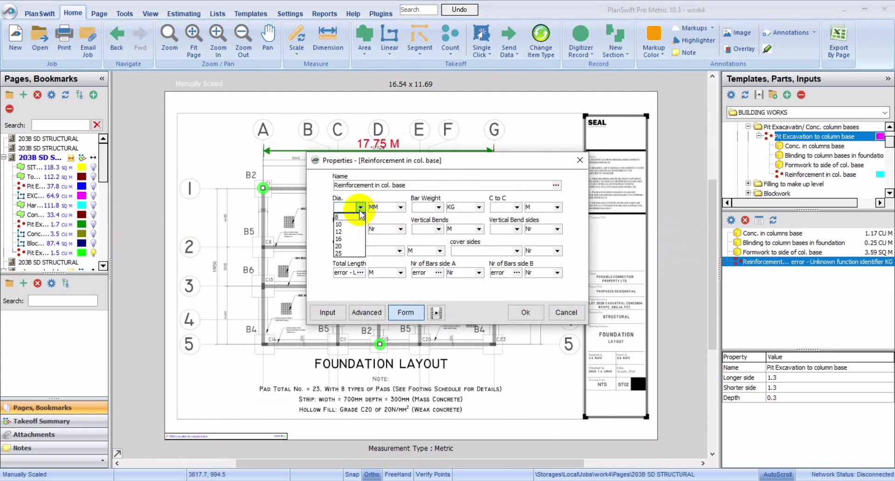
left_click(339, 246)
left_click(439, 207)
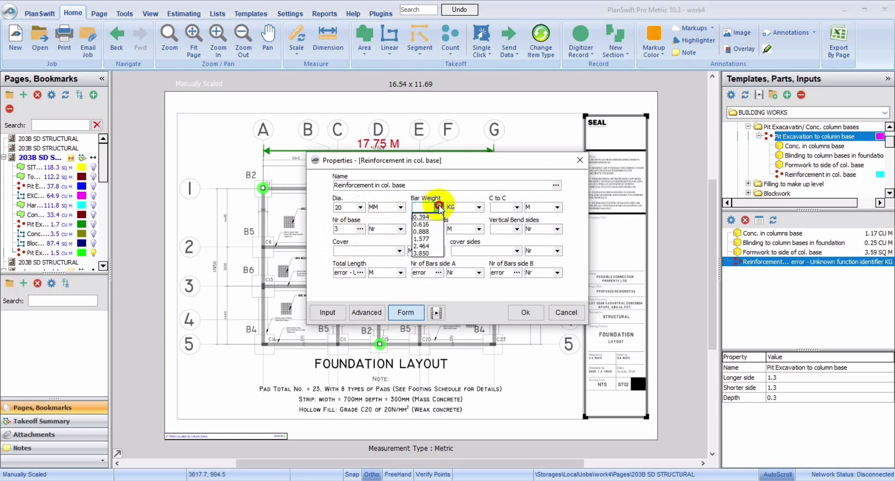
left_click(425, 246)
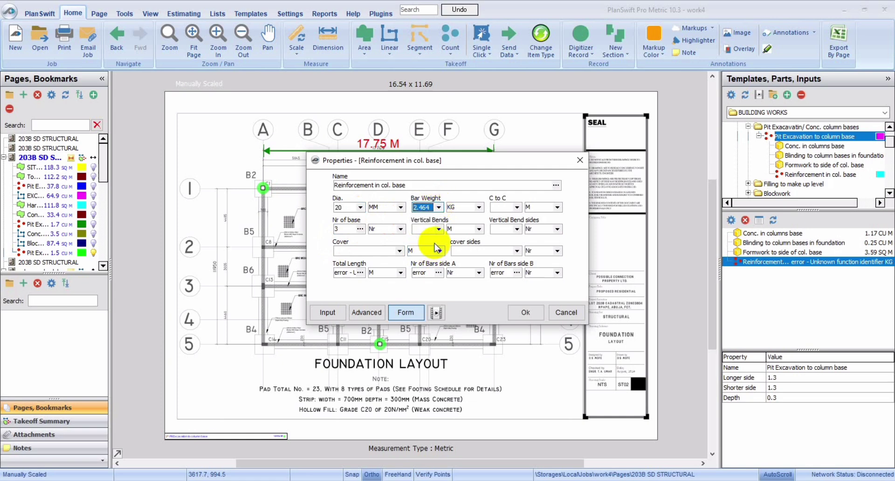
left_click(517, 207)
left_click(498, 232)
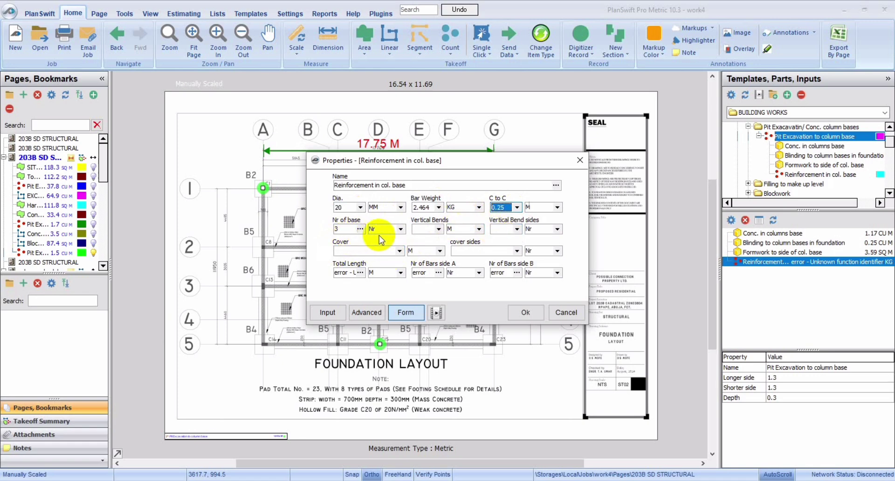
Step: Set the reinforcement's vertical bends to 0.30 m with 4 vertical bend sides
left_click(439, 229)
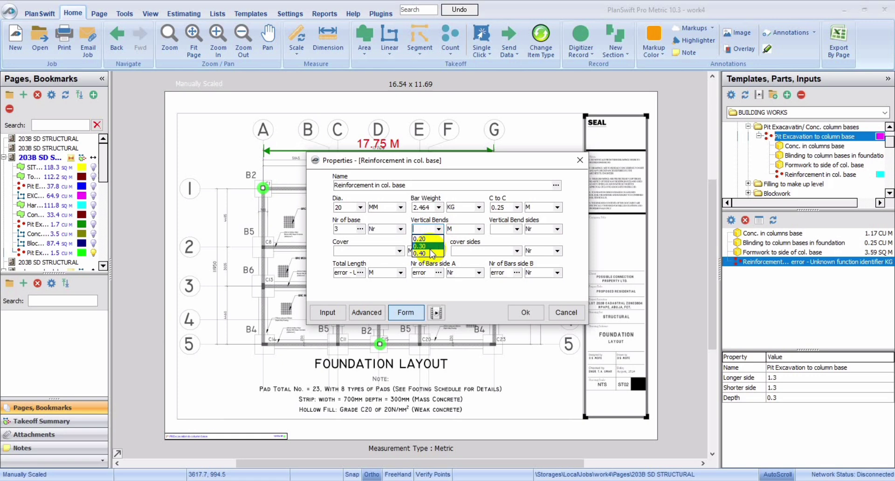
left_click(429, 248)
left_click(516, 229)
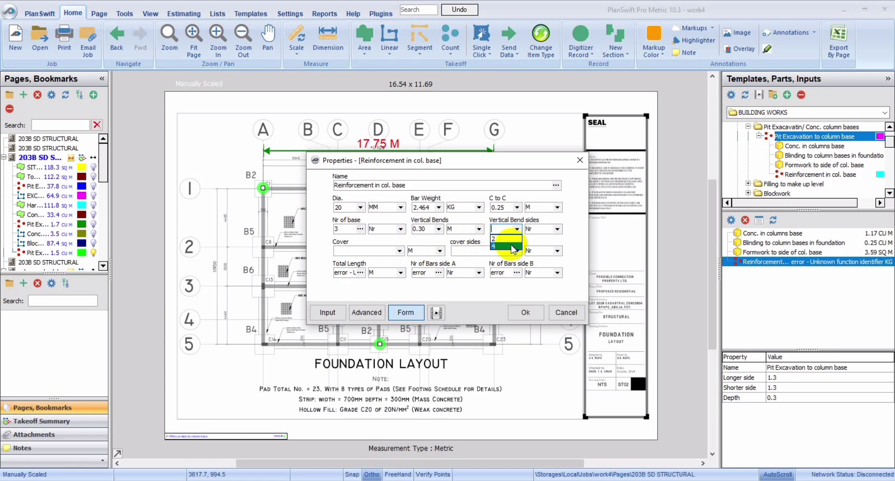
left_click(512, 247)
Step: Set the reinforcement's cover to 0.04 m with 6 cover sides and apply the properties
left_click(399, 251)
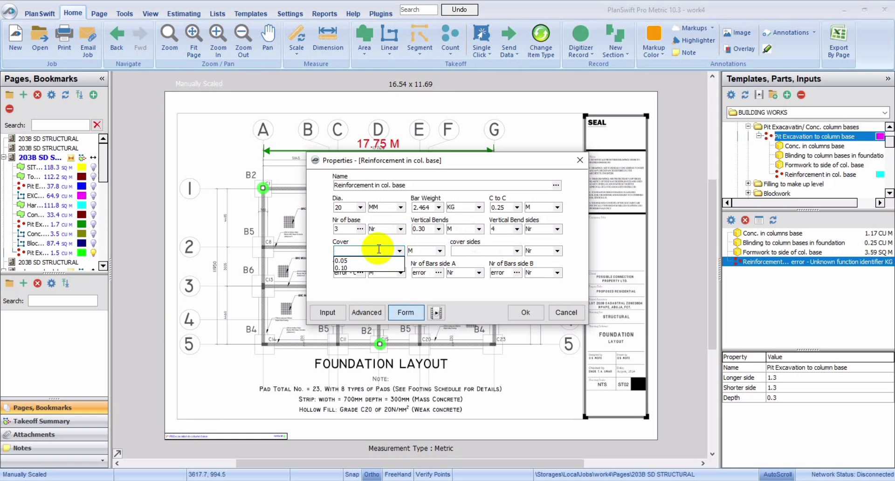
type("0.0400")
left_click(358, 250)
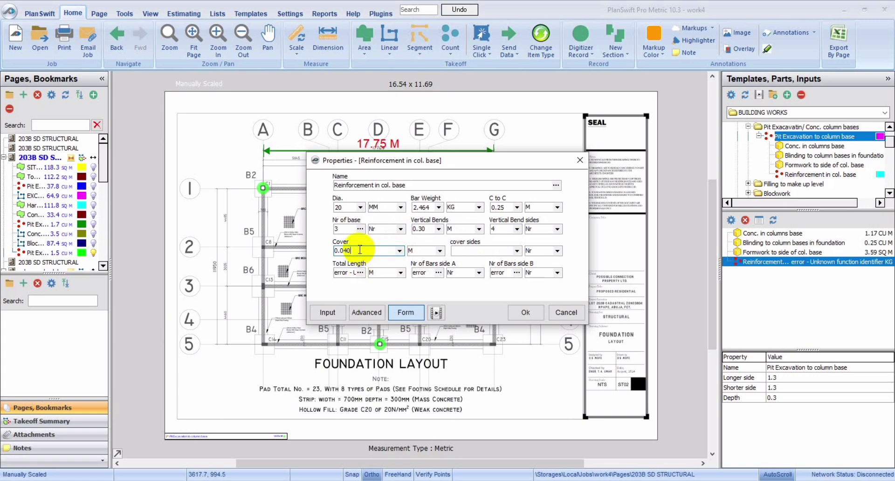
key("BackSpace")
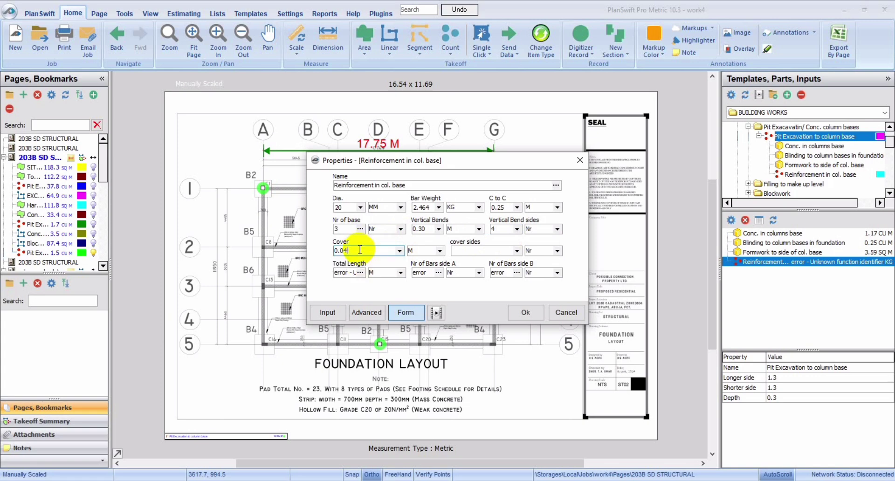
left_click(479, 252)
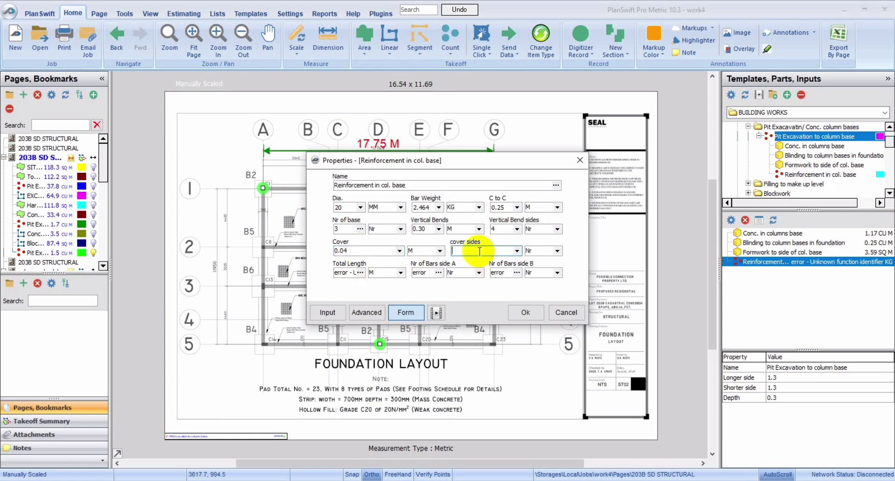
type("6")
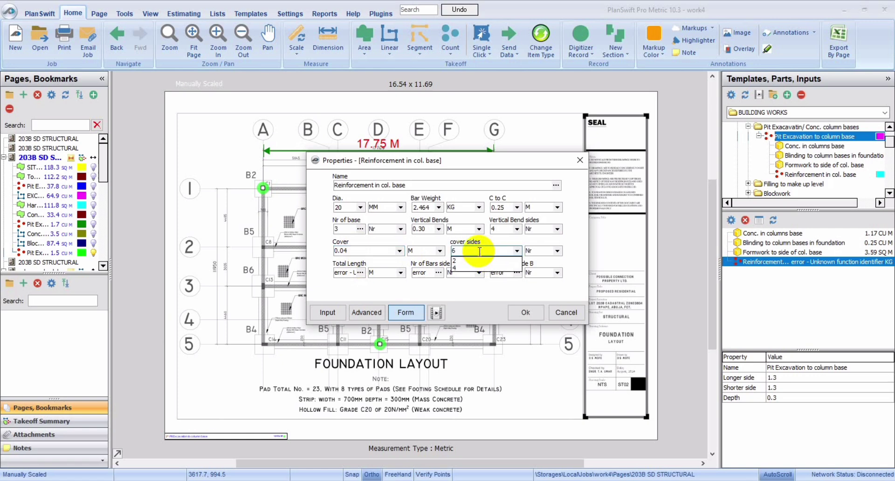
left_click(365, 292)
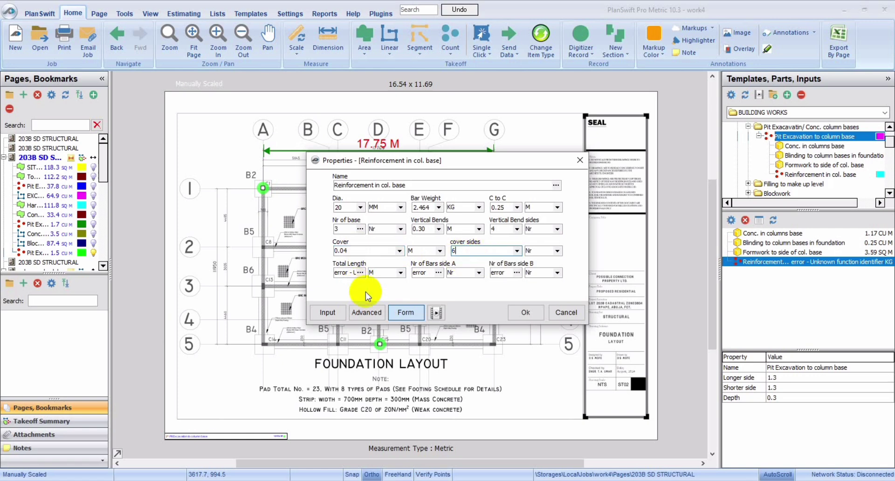
left_click(520, 311)
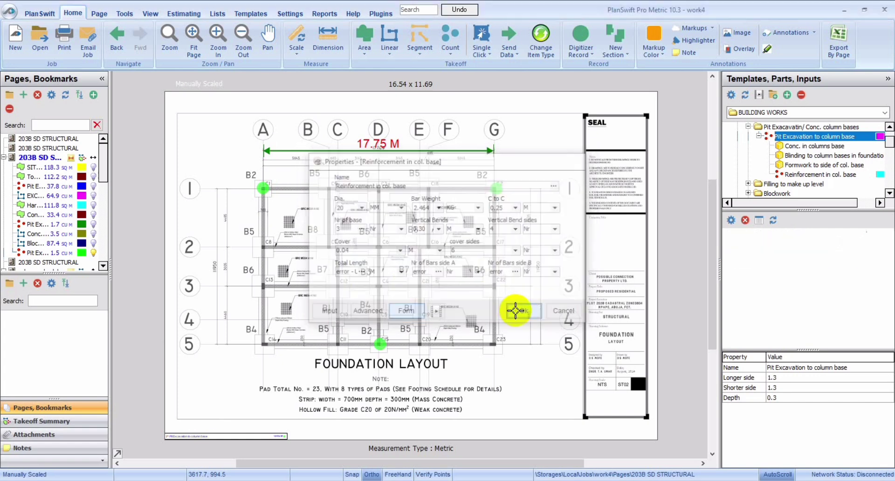
Step: Review the calculated concrete, blinding, formwork and reinforcement quantities of the B2 pit excavation takeoff
left_click(70, 252)
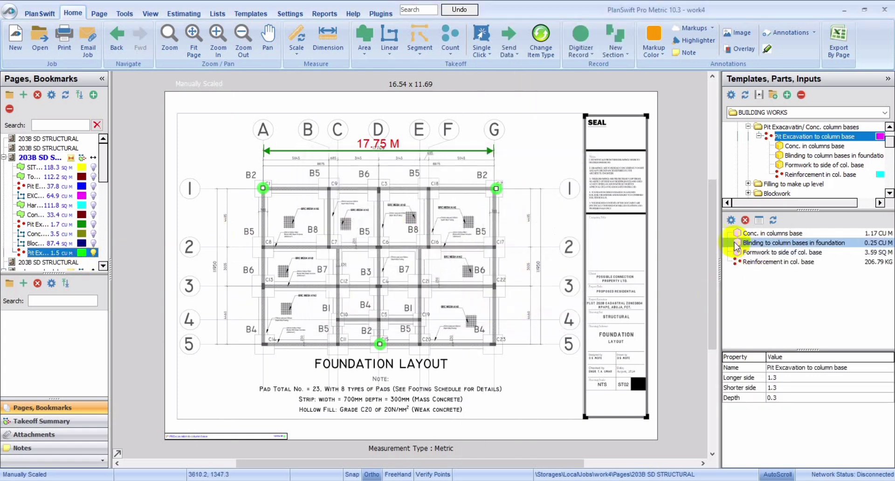
left_click(798, 243)
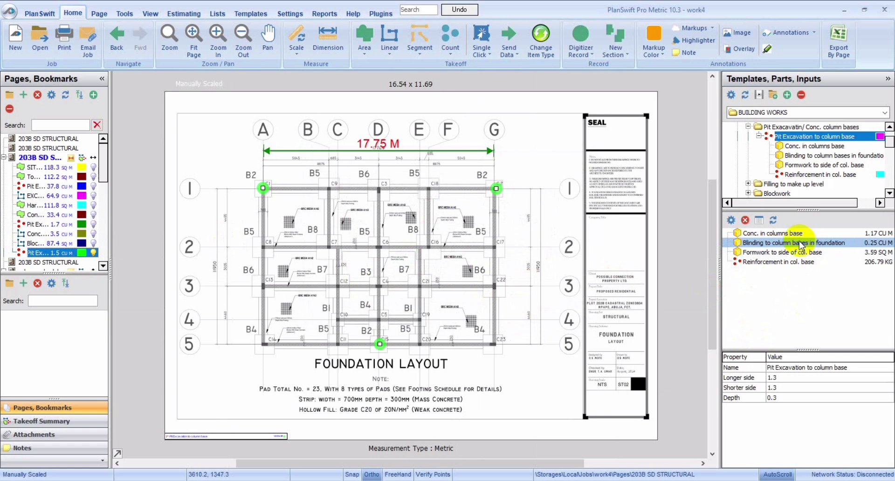
left_click(762, 234)
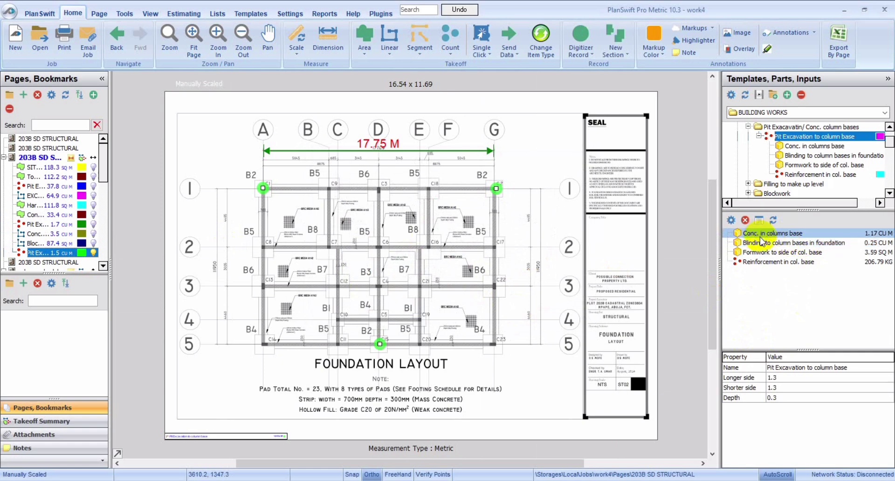
left_click(761, 242)
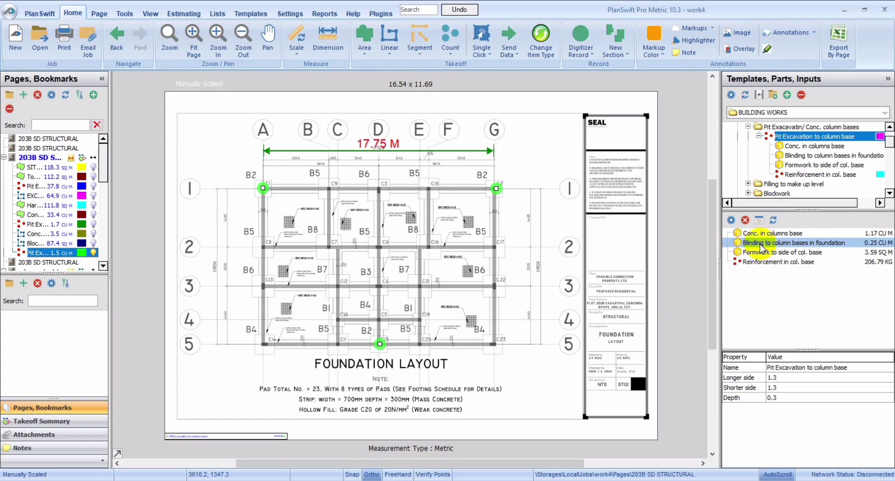
left_click(766, 233)
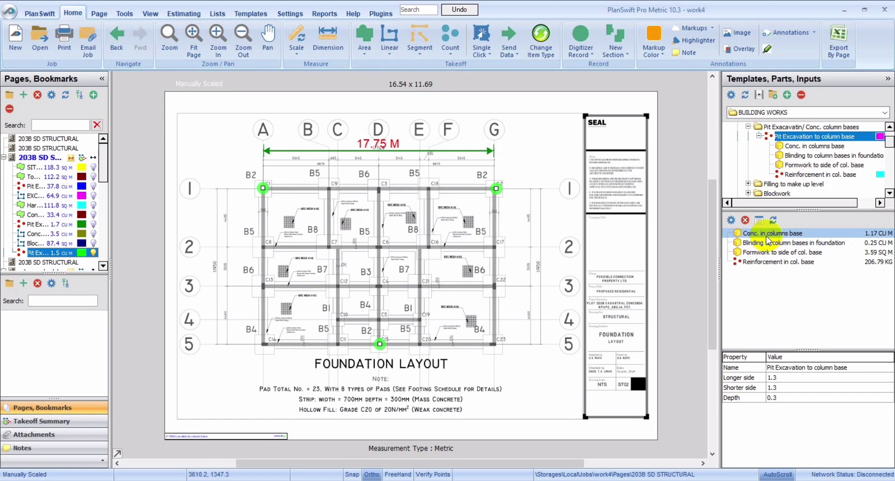
left_click(768, 262)
left_click(770, 255)
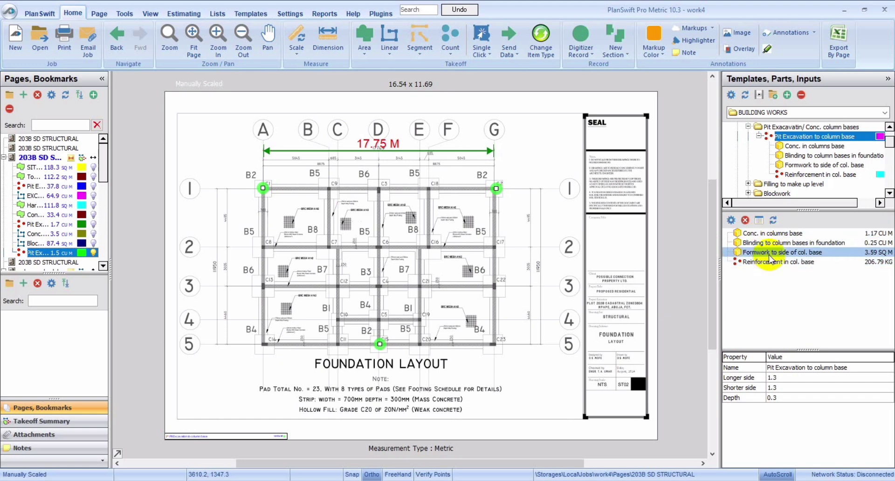
left_click(771, 264)
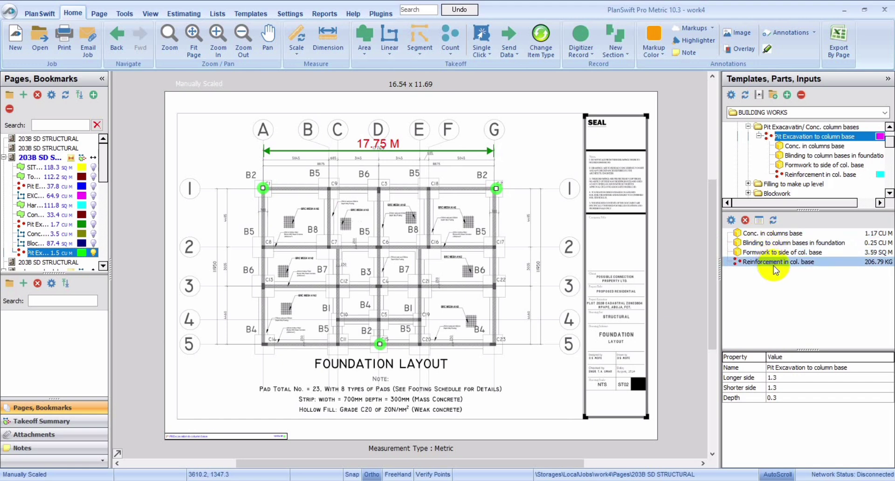